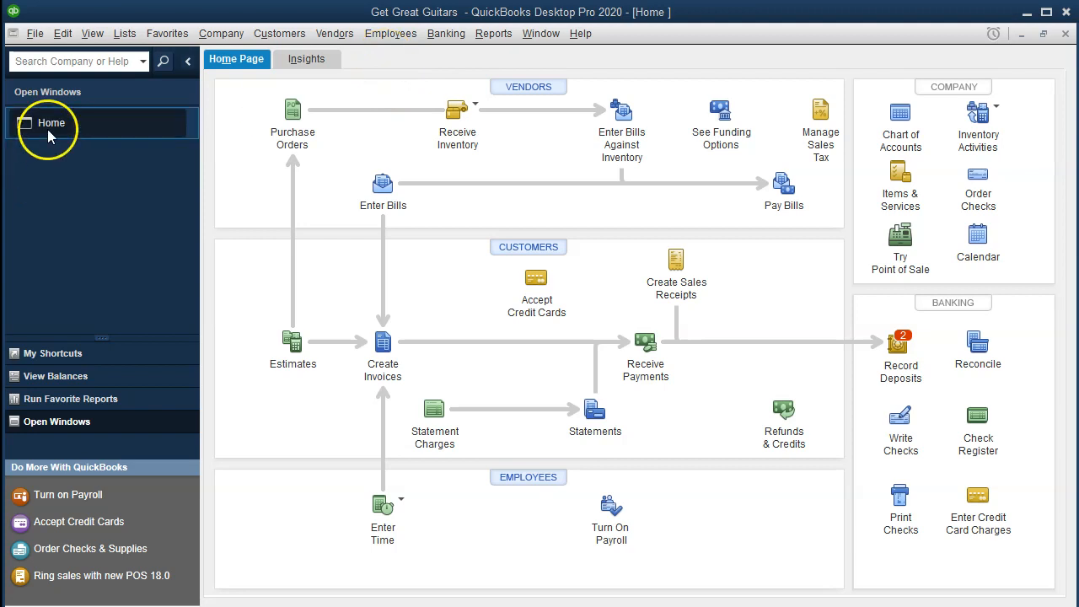
click(93, 34)
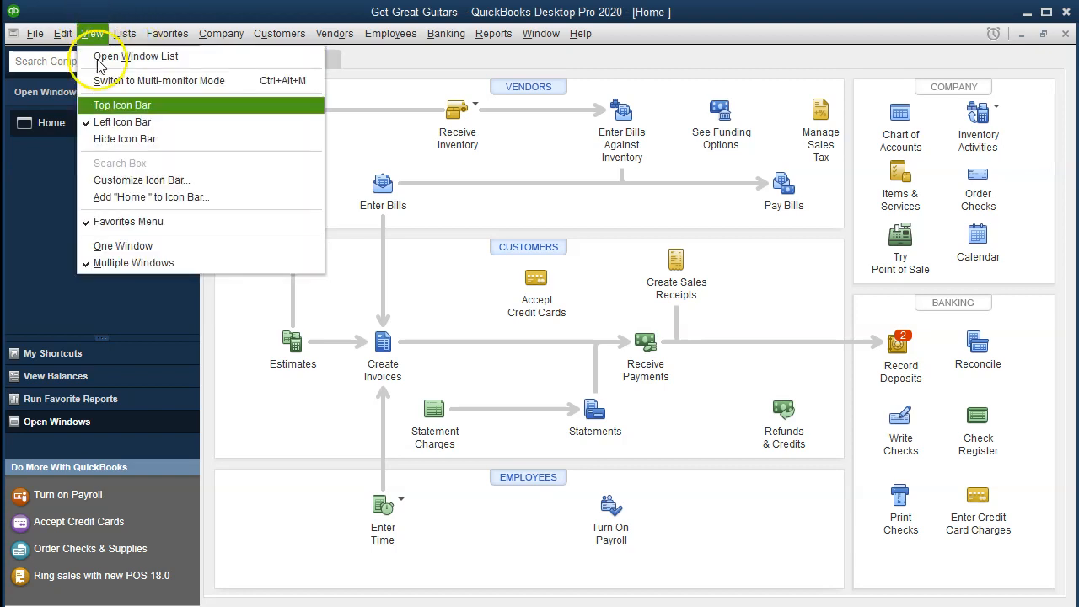
click(501, 145)
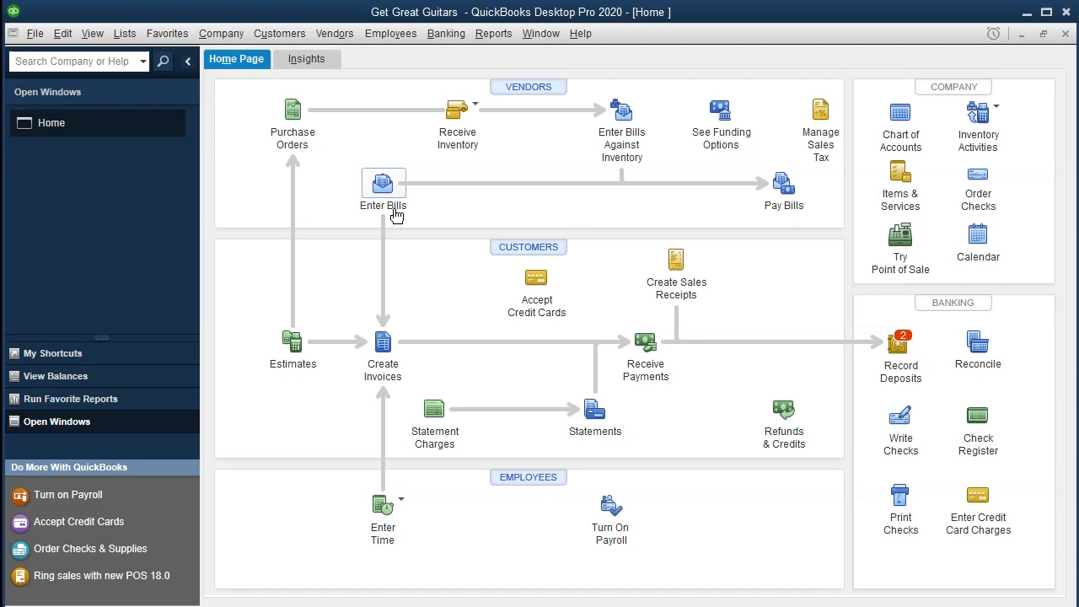
View the blank vendor bill form and the list of unpaid bills, closing each one after viewing it
click(385, 190)
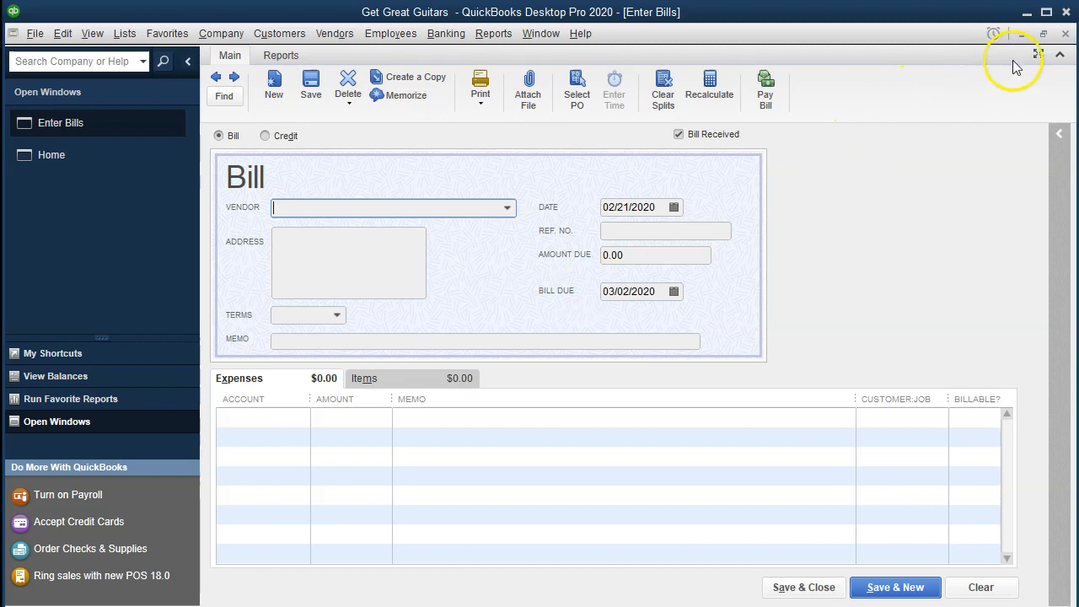
click(1066, 34)
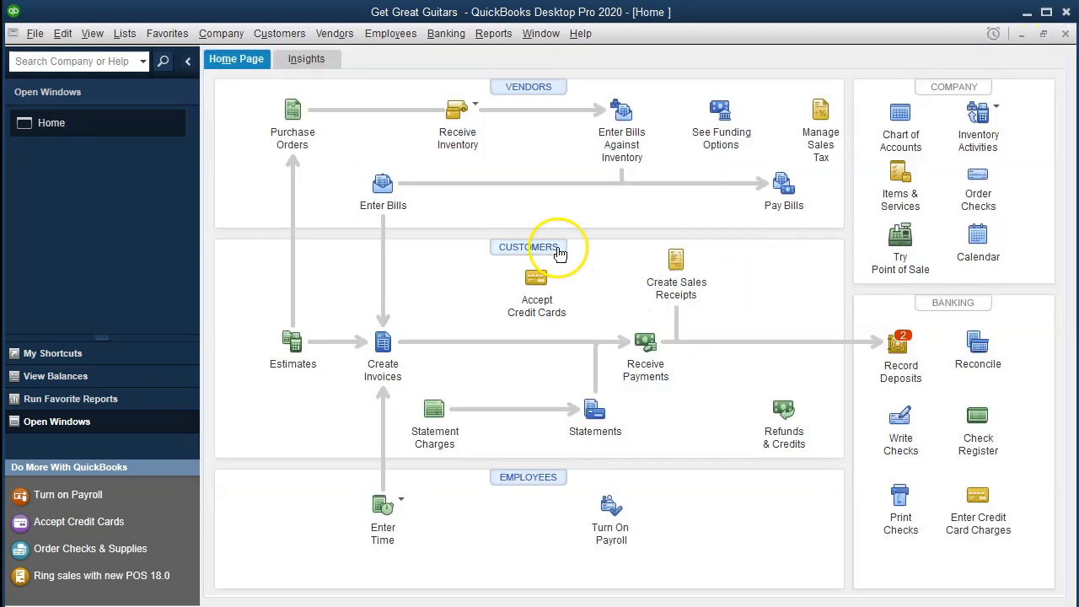
click(781, 194)
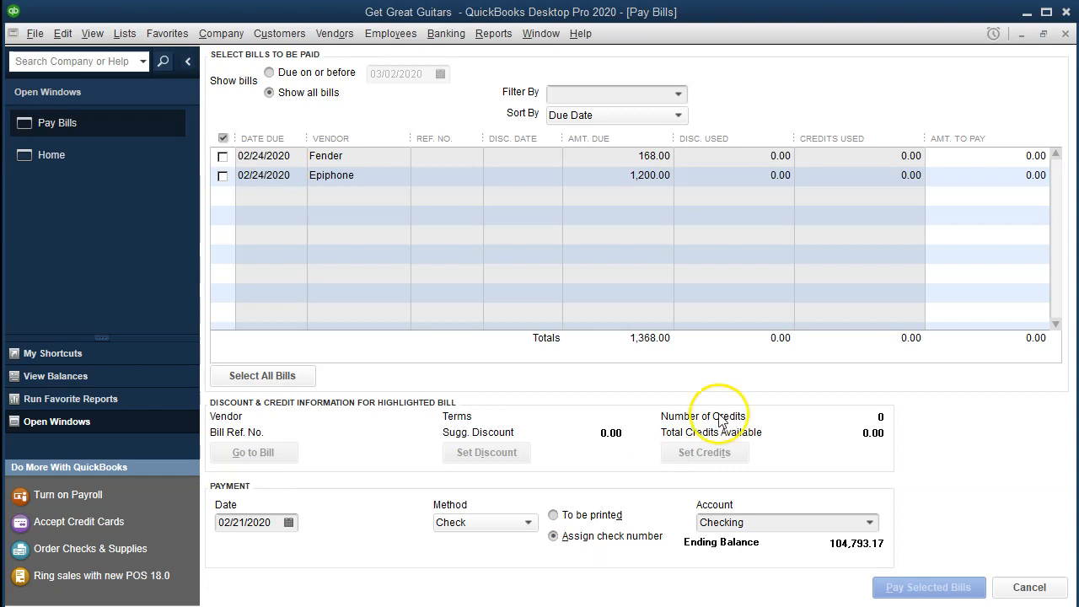
click(1066, 35)
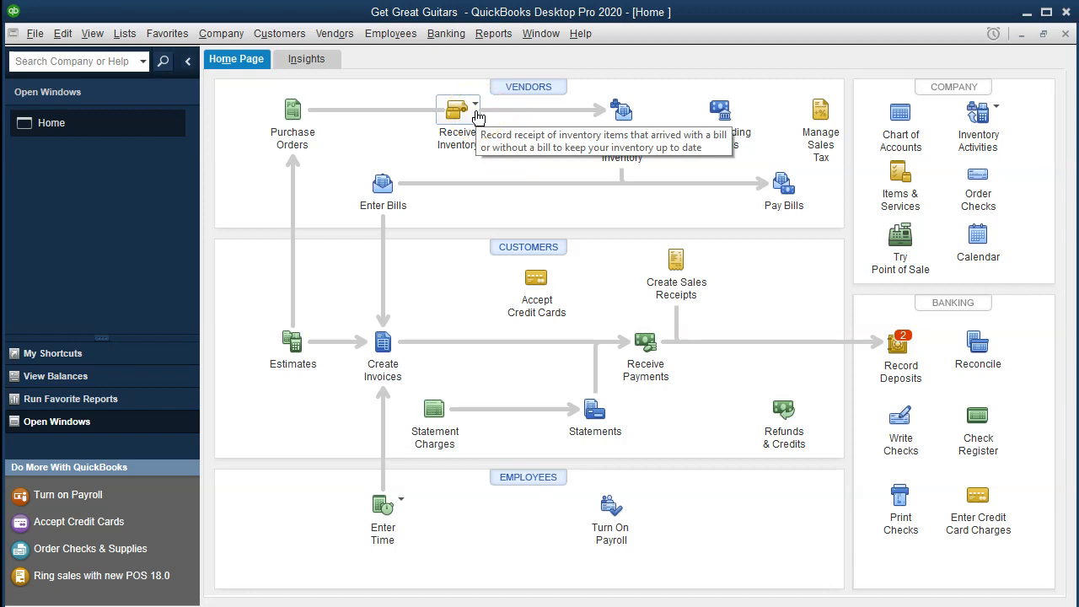
click(456, 200)
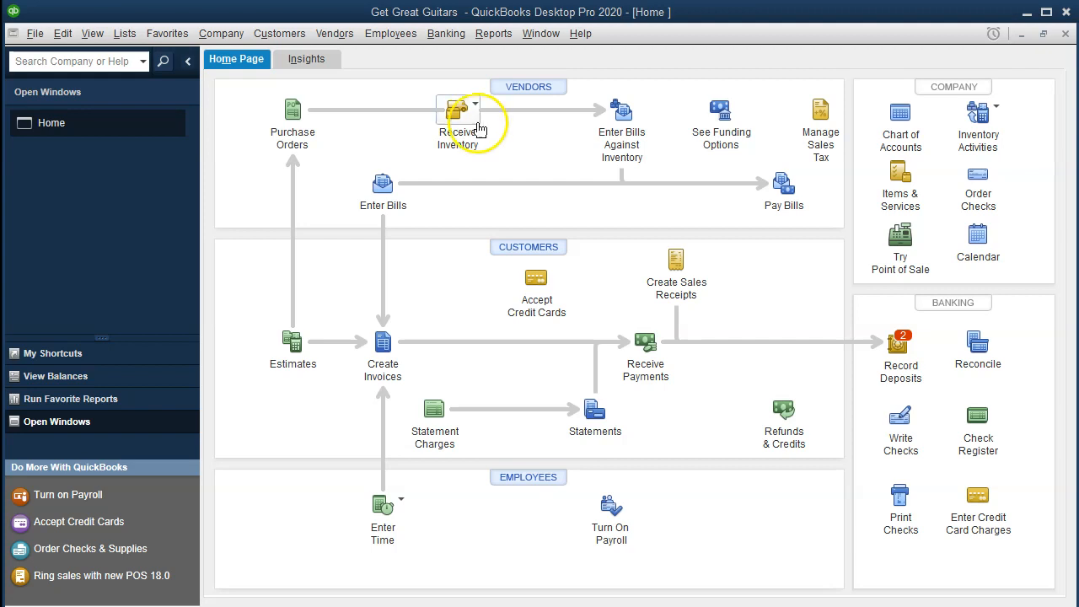
Select the Fender bill for payment by check from the Checking account, dated 02/21/2020
click(781, 187)
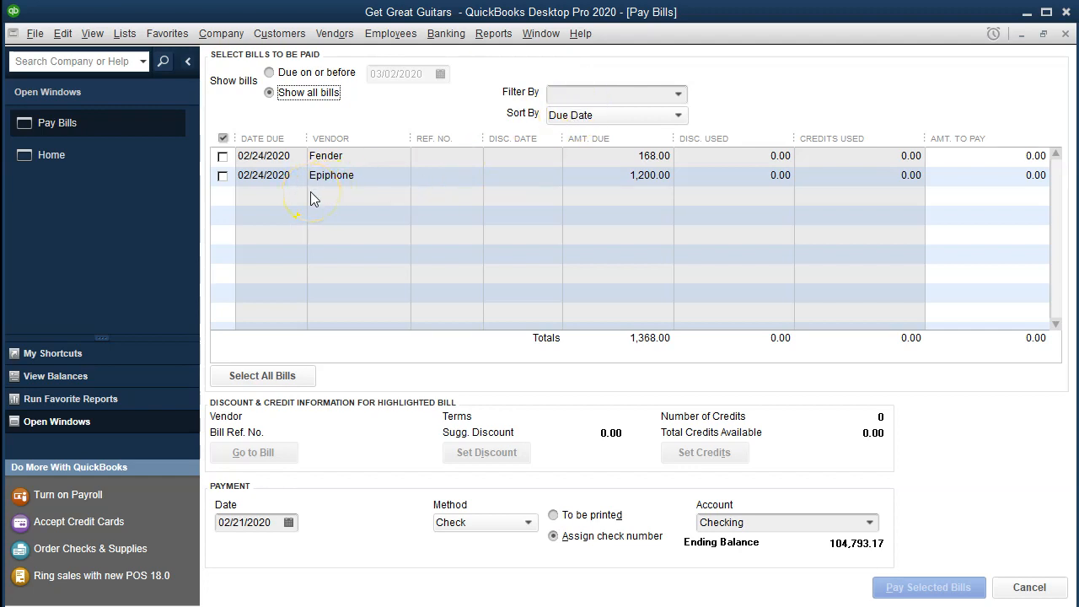
click(223, 156)
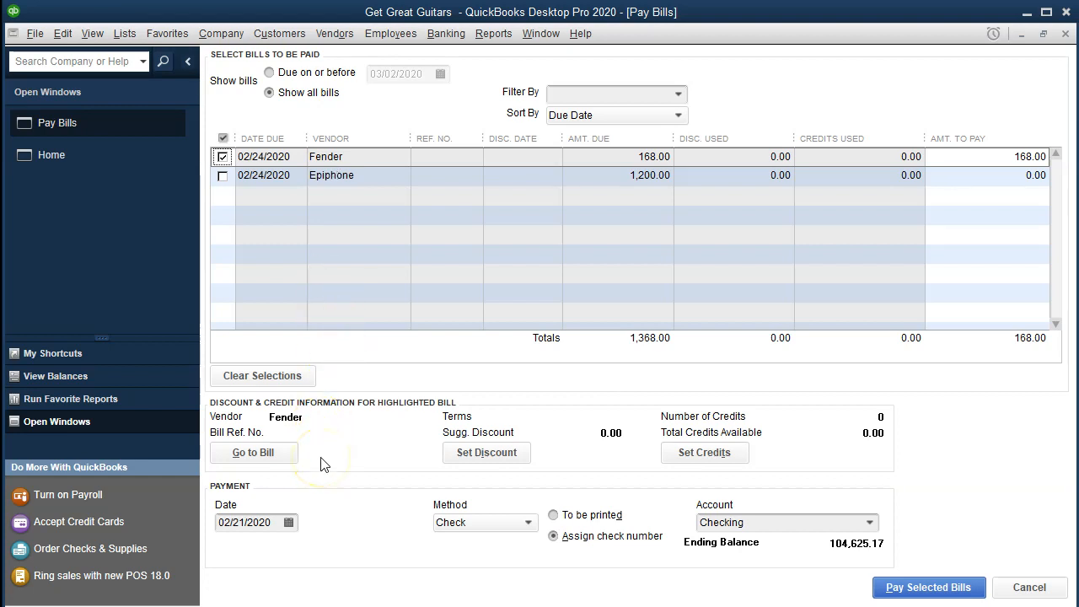
click(274, 523)
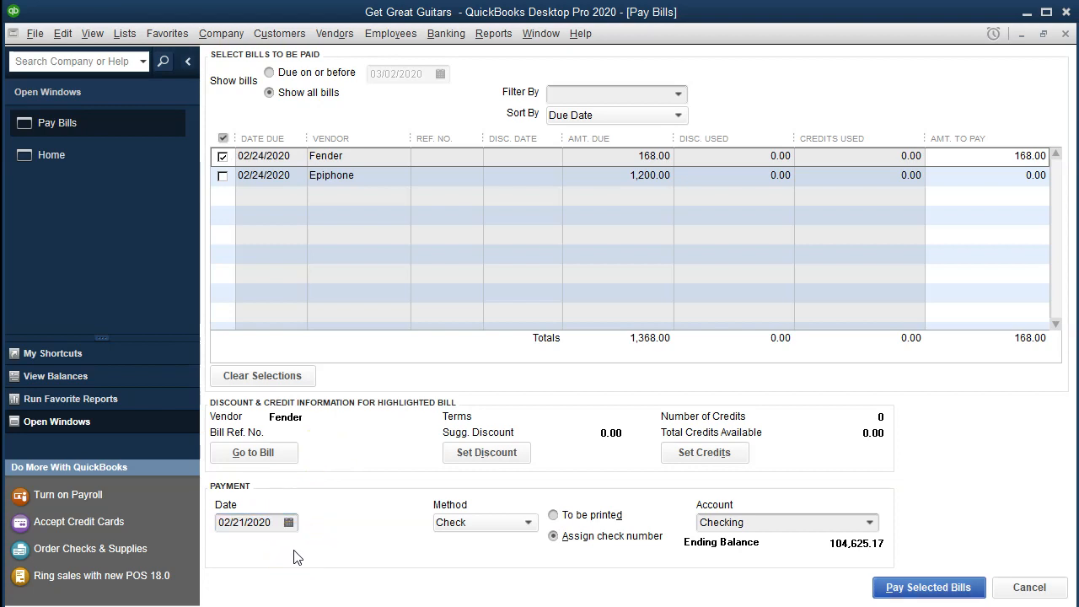
click(515, 523)
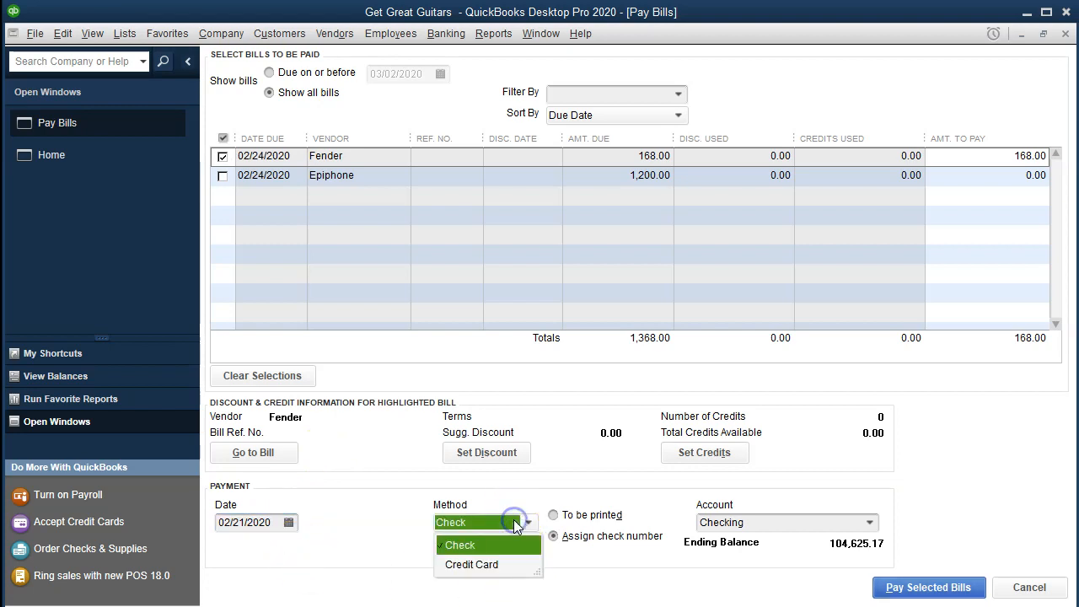
click(513, 520)
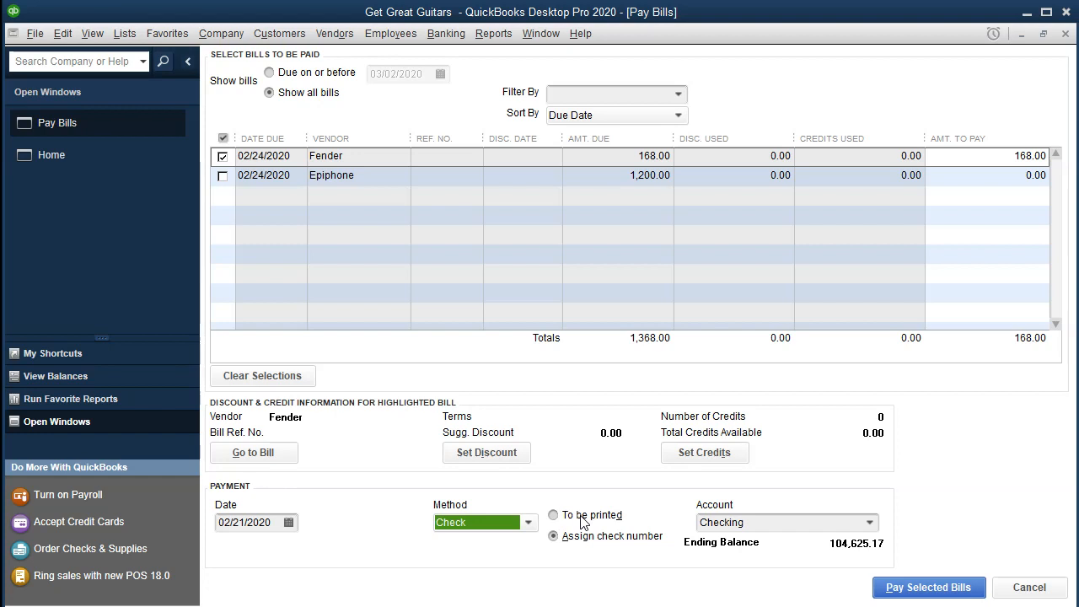
click(589, 566)
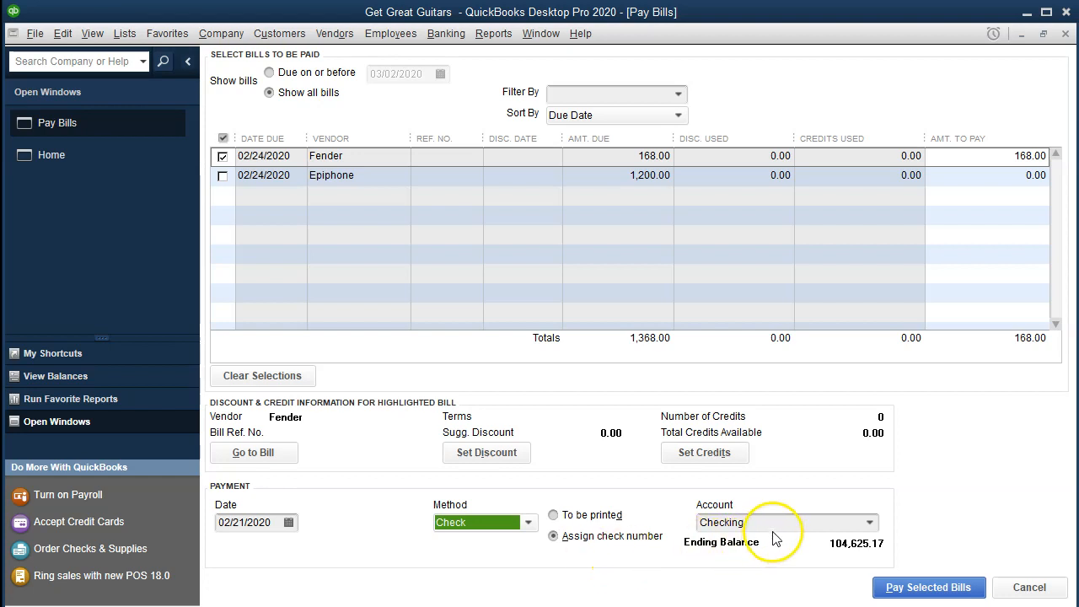
click(870, 523)
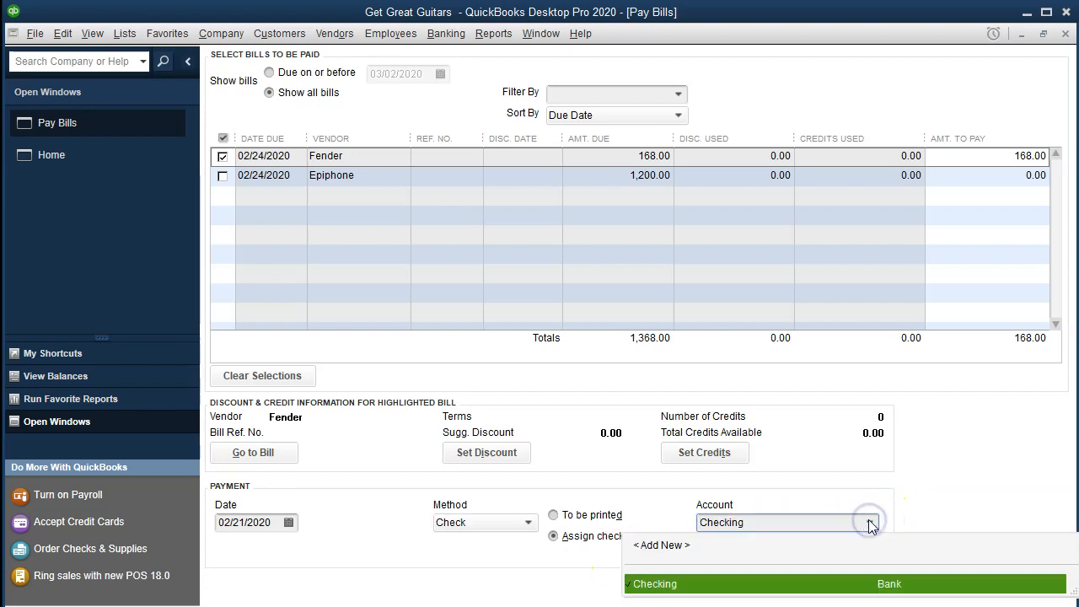
click(870, 523)
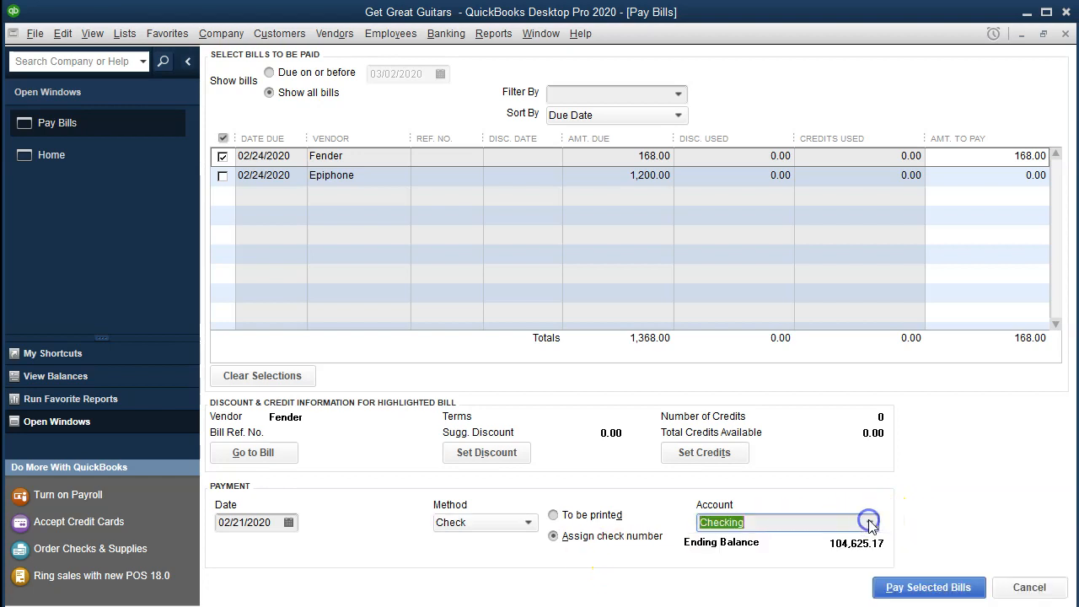
Pay the selected Fender bill, letting QuickBooks assign the check number, and dismiss the payment summary
click(910, 594)
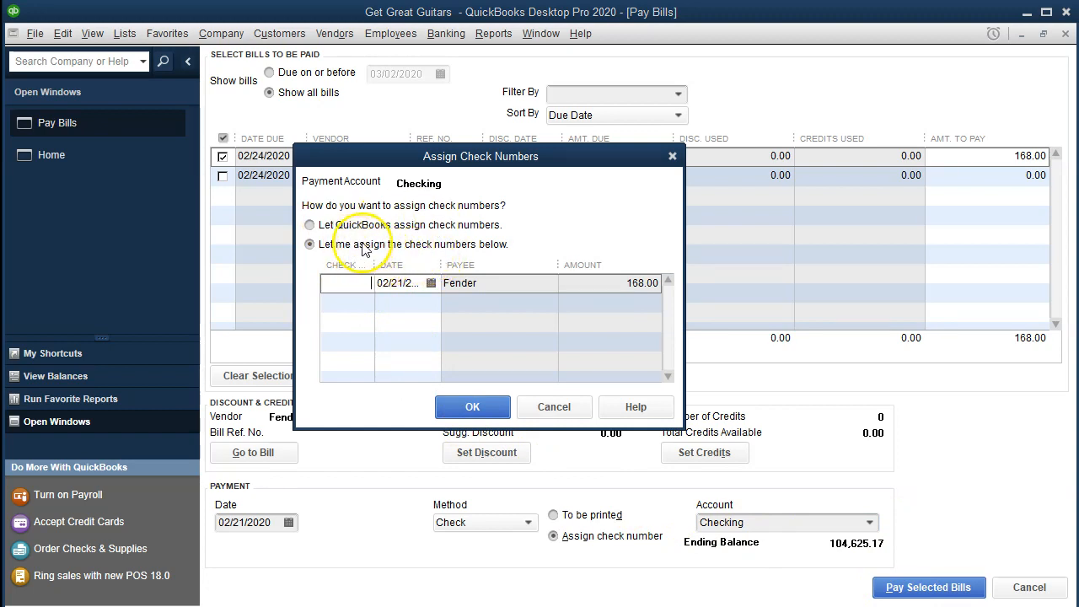
click(309, 226)
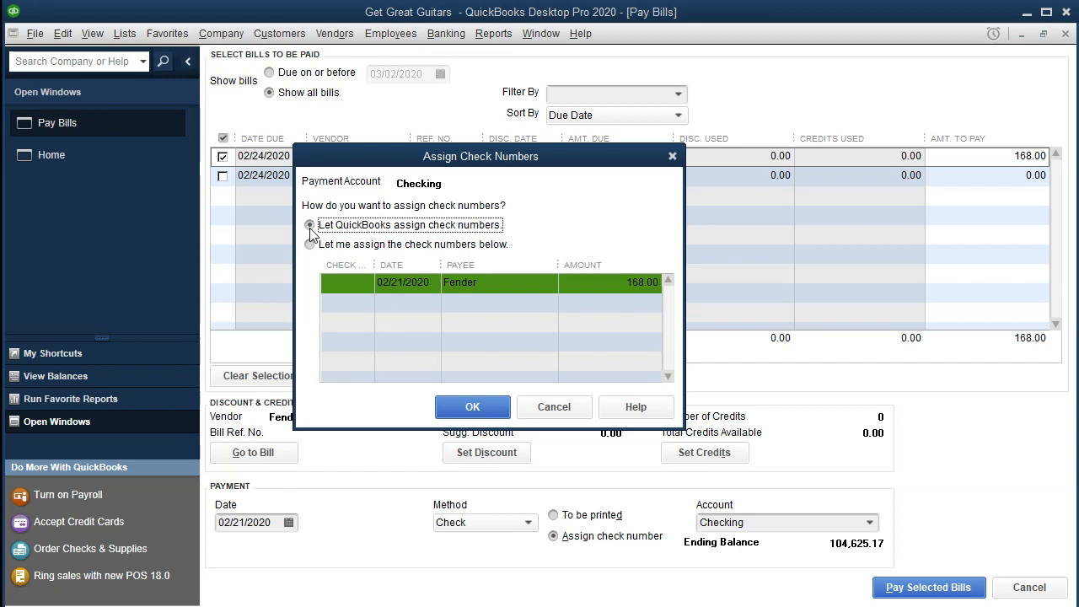
click(468, 405)
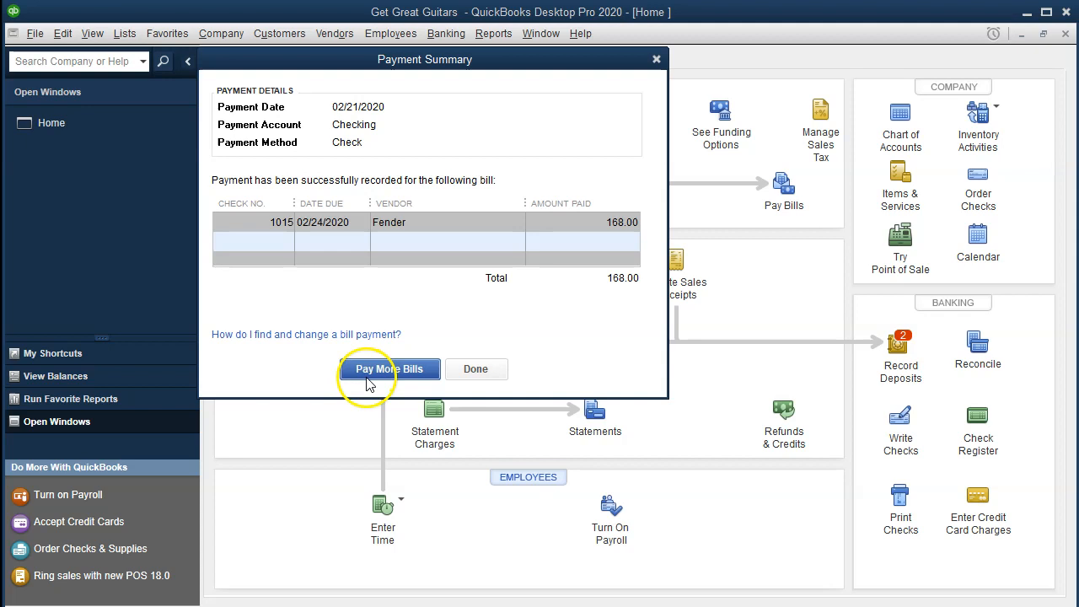
click(656, 61)
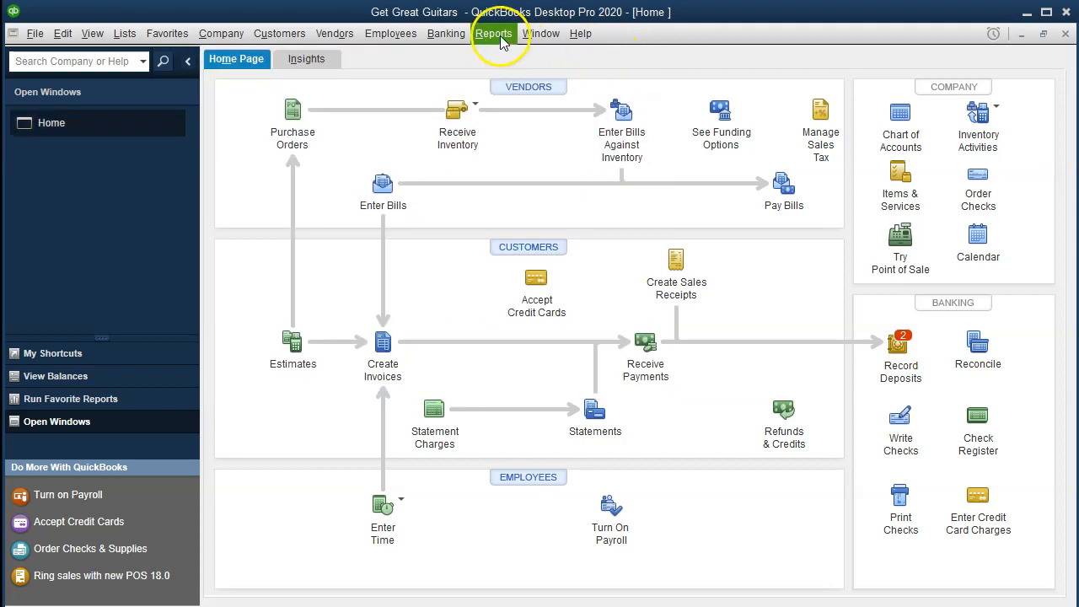
Open the register of the Checking account
click(437, 36)
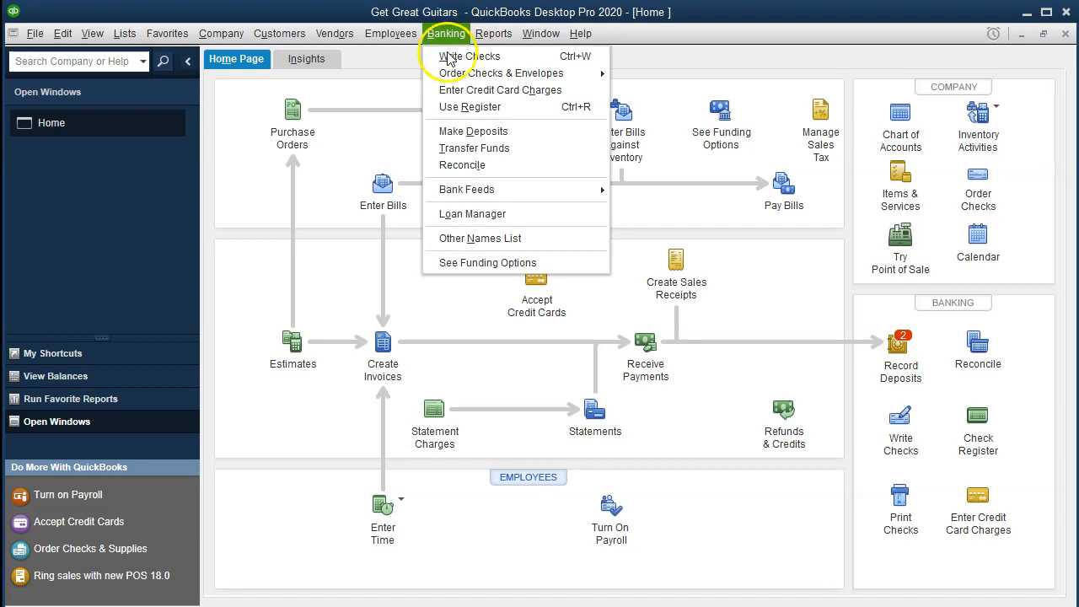
click(459, 106)
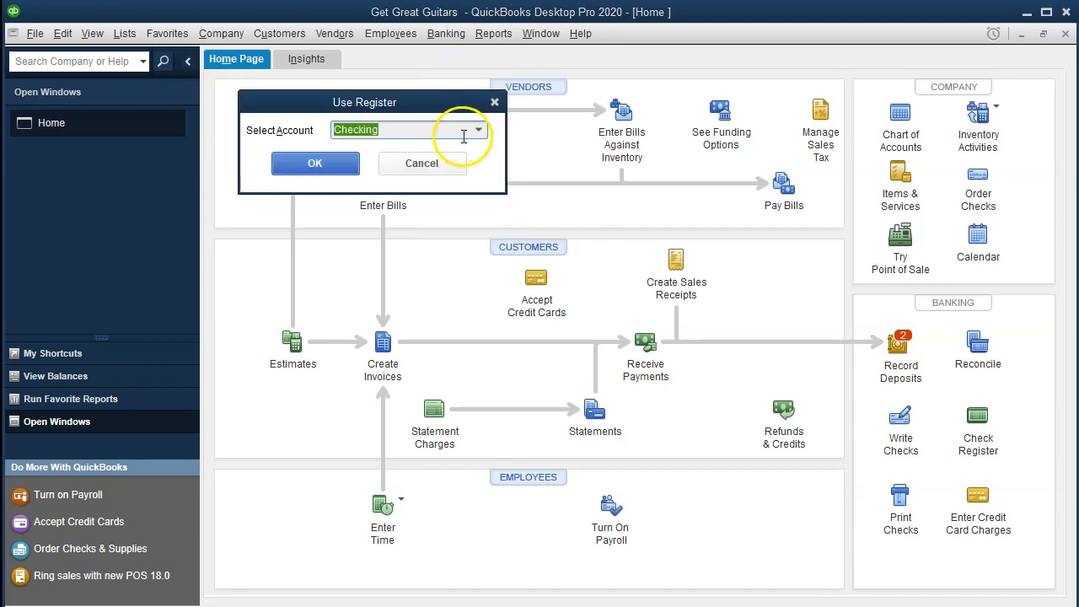
click(474, 128)
click(472, 127)
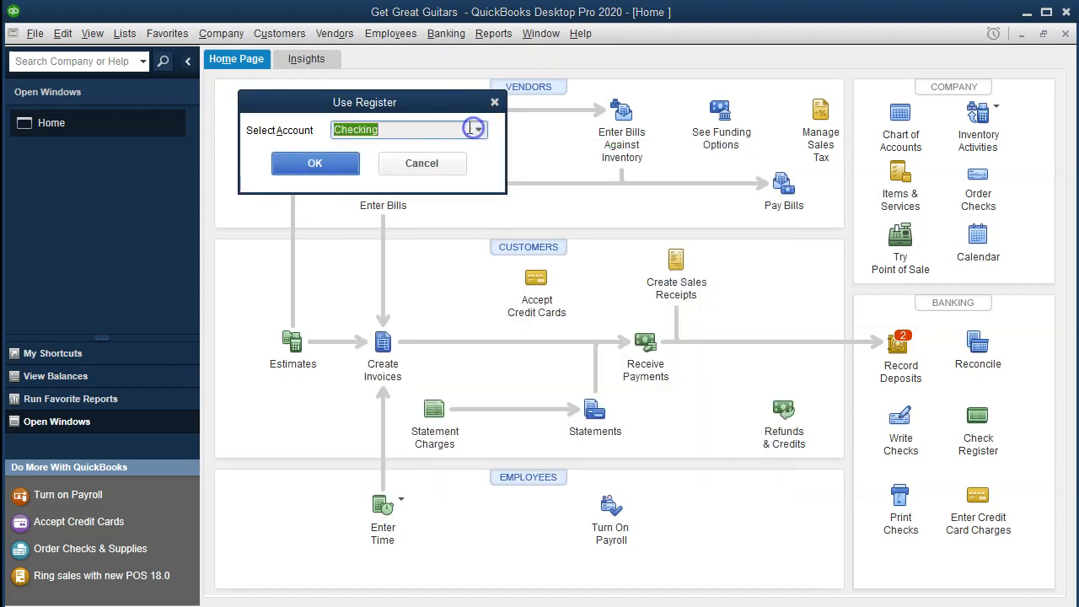
click(339, 162)
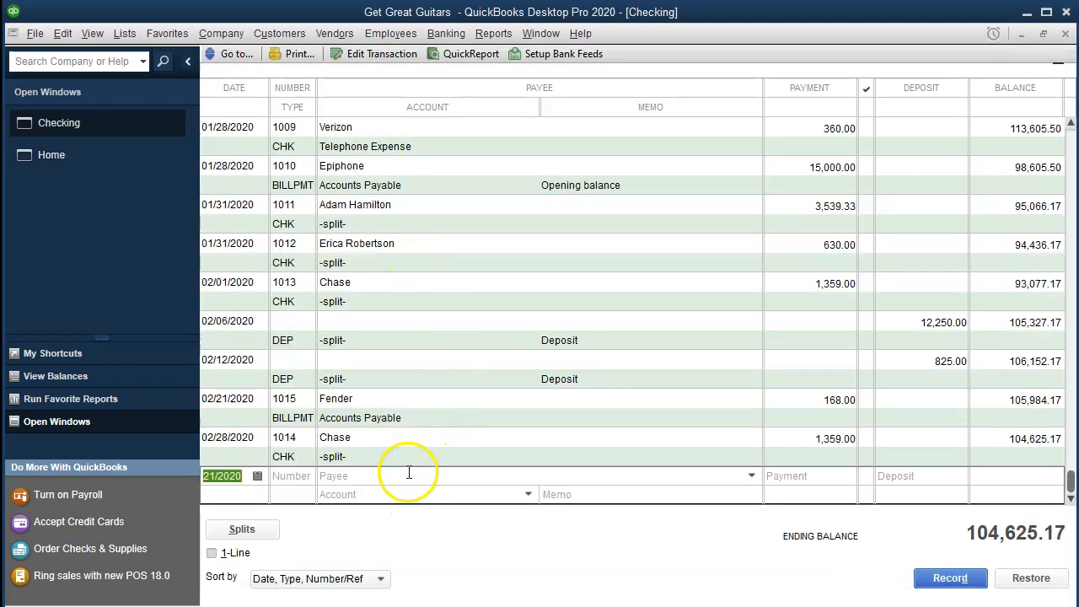
Check the dates and check numbers of the Chase check and the Fender bill payment, and close the register
click(249, 442)
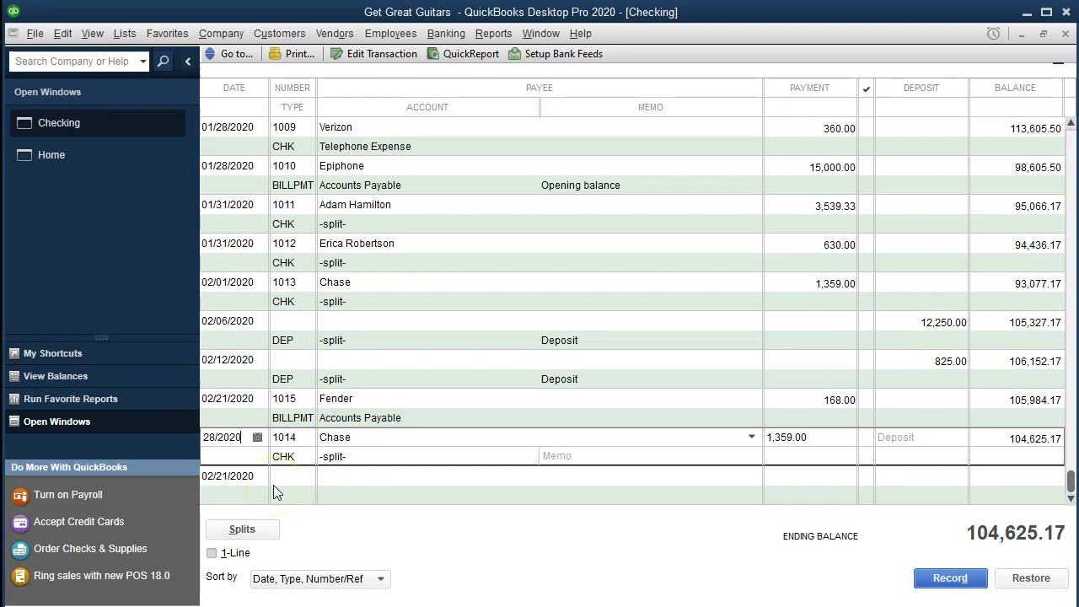
key(Tab)
click(71, 605)
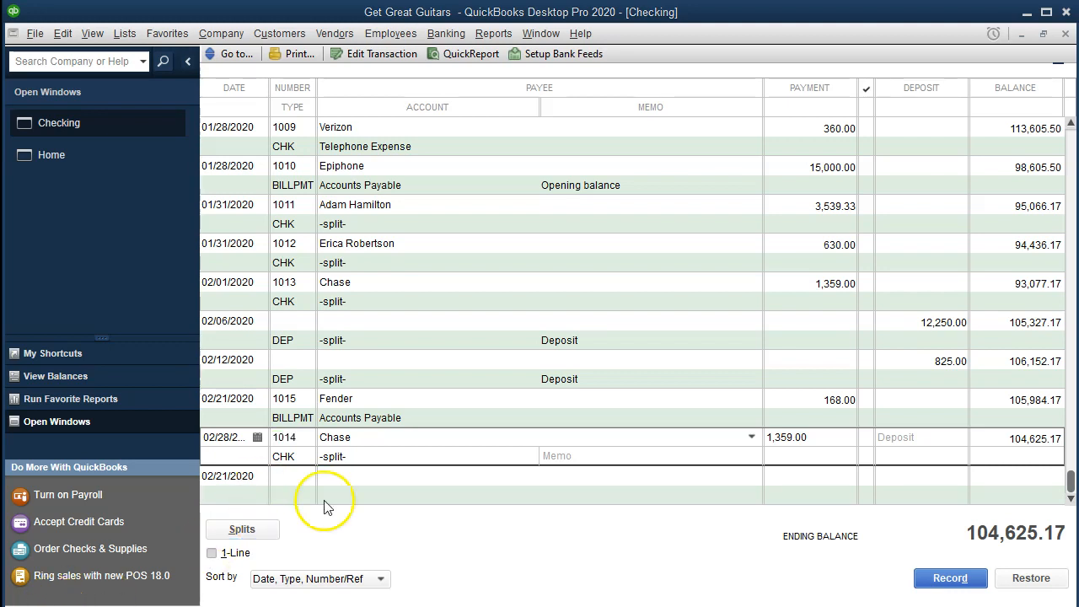
click(310, 406)
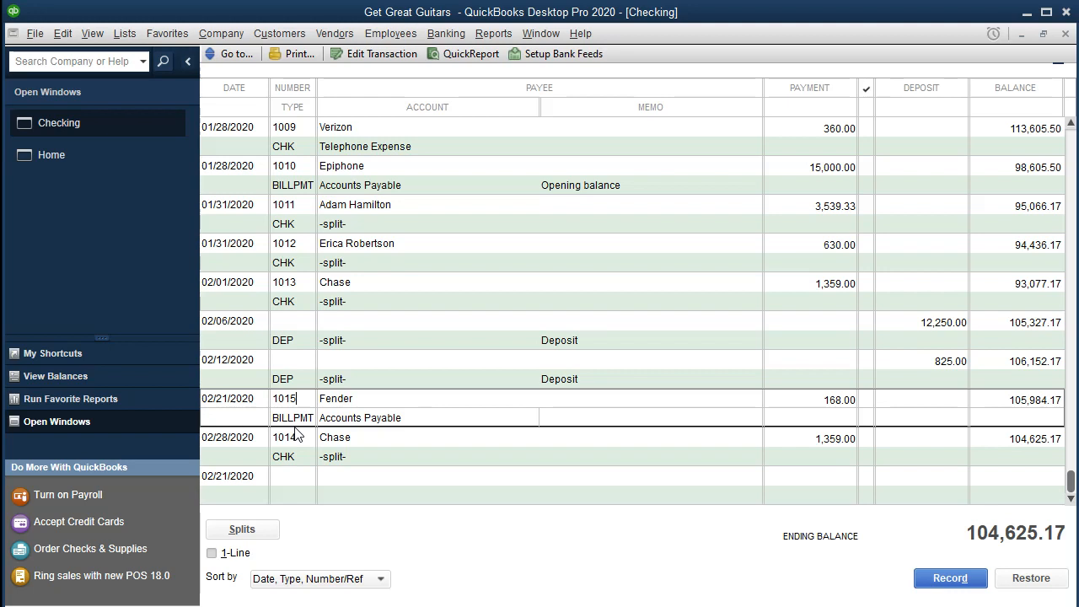
click(1067, 37)
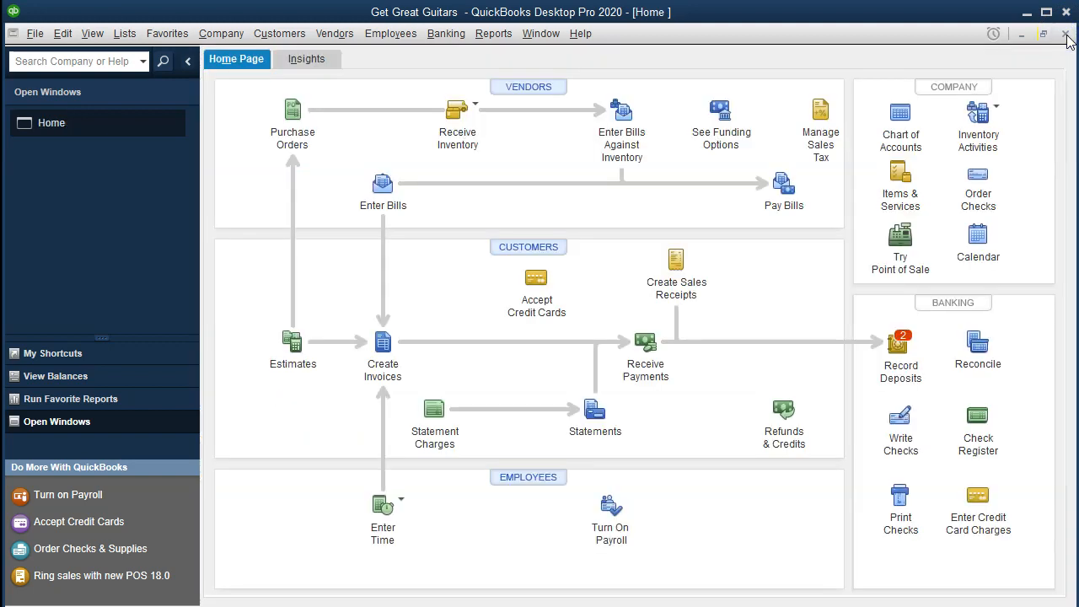
Generate a Balance Sheet Standard report with a custom date range from 01/01/2020 to 12/31/2020
click(506, 35)
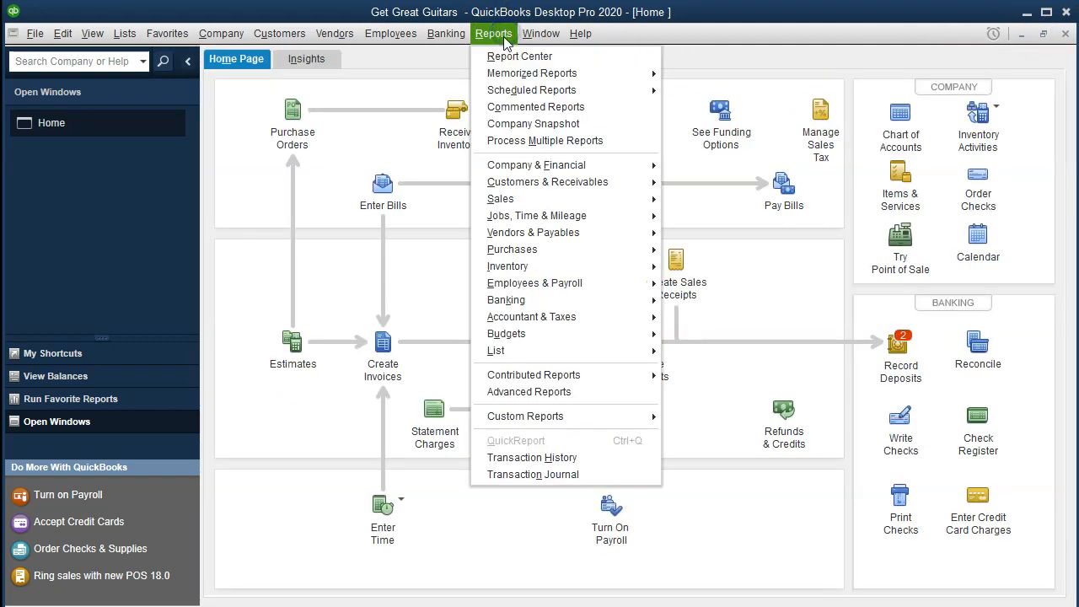
click(518, 169)
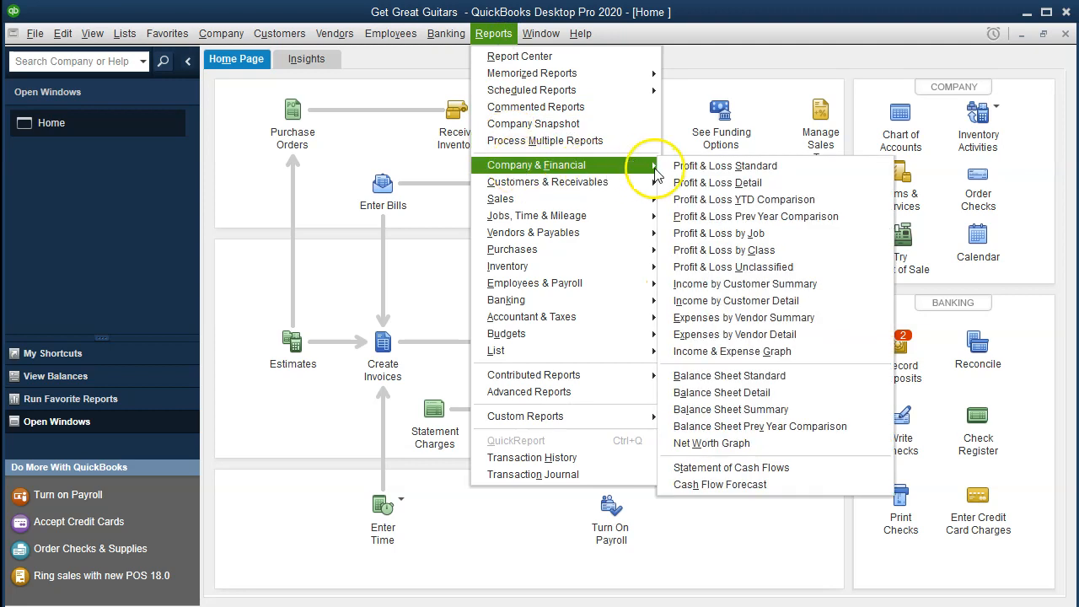
click(725, 376)
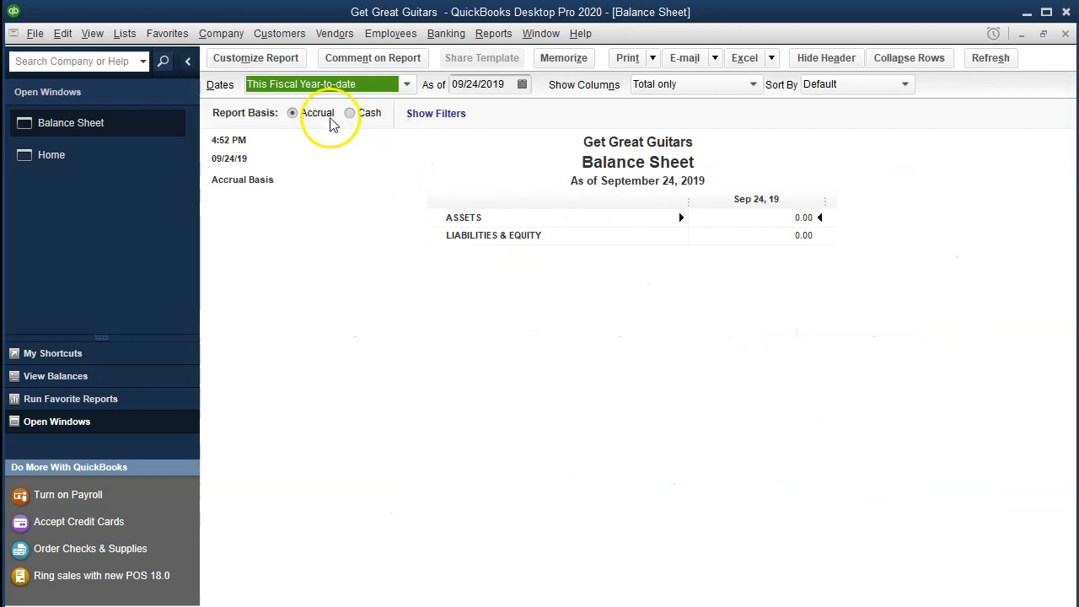
click(290, 61)
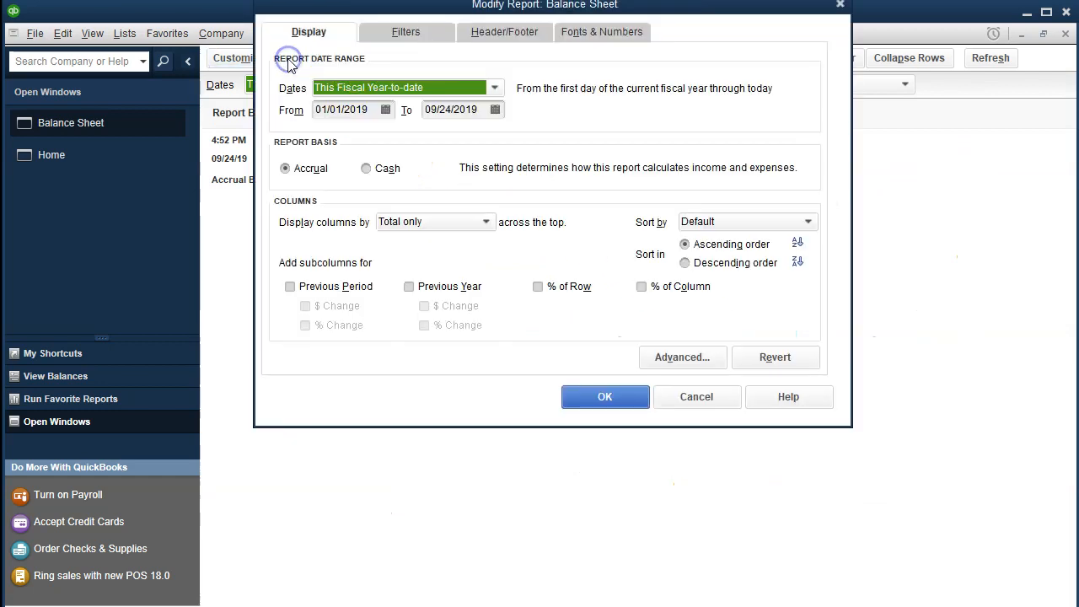
key(Tab)
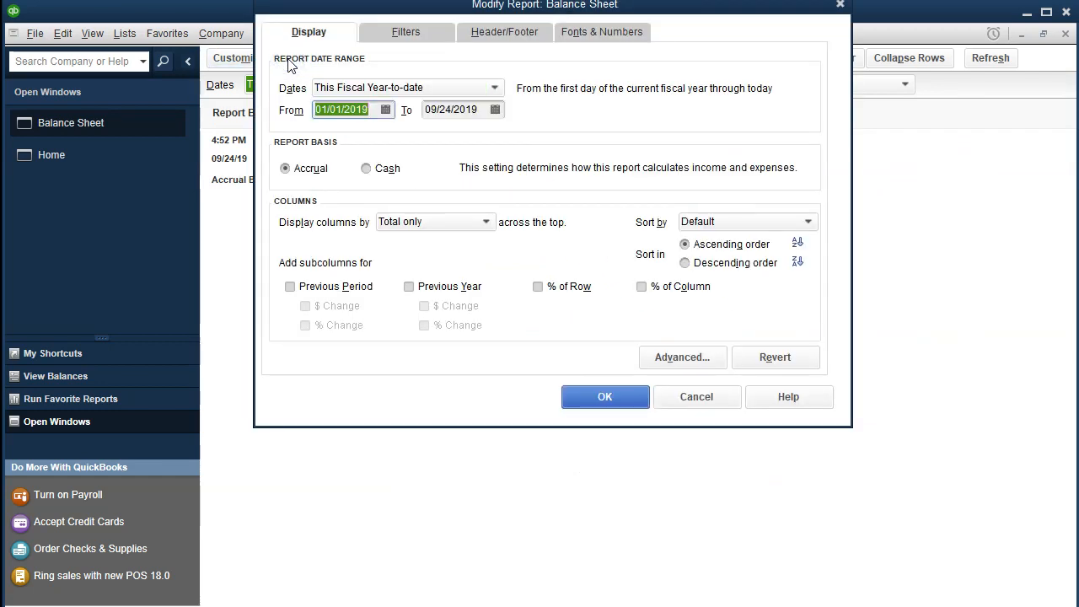
text(010120)
key(Tab)
text(12/31/20)
key(Tab)
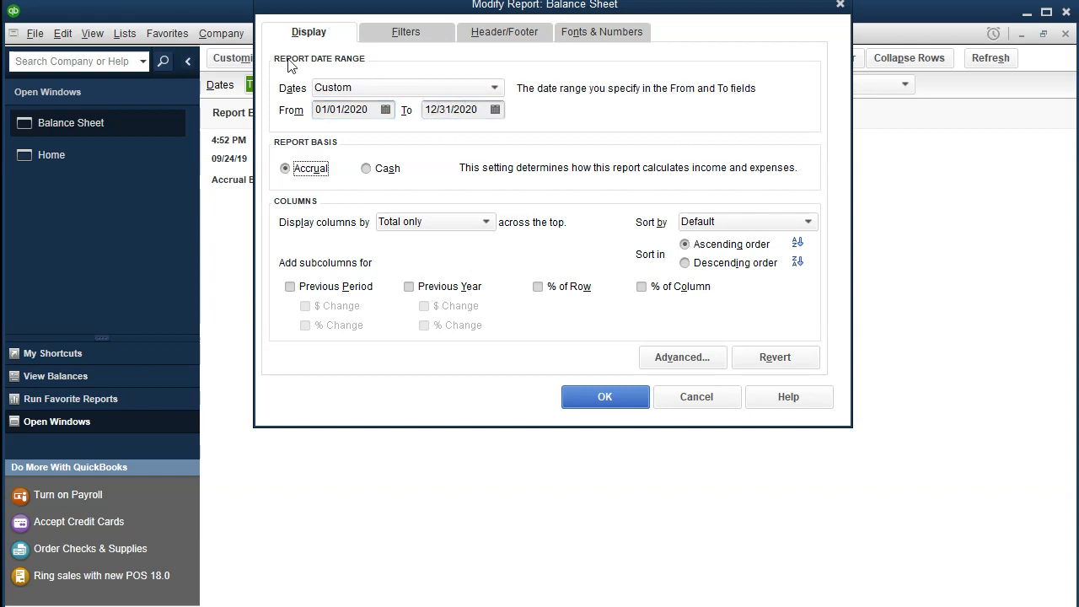
click(579, 398)
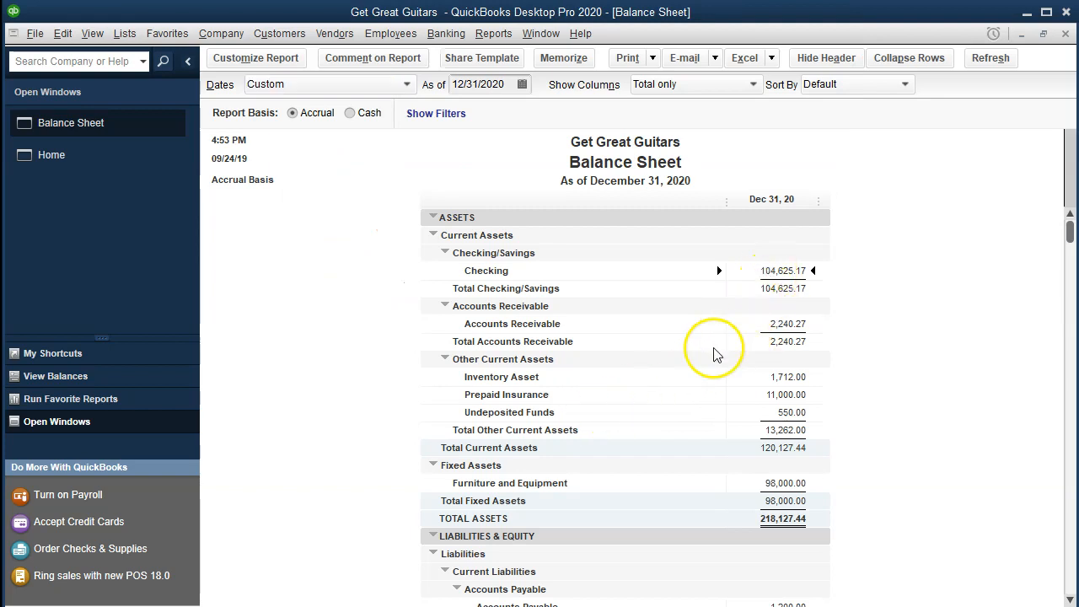
Drill into the Checking balance's transactions, inspect the Fender bill payment from 02/21/2020, and return to the Balance Sheet
double_click(765, 271)
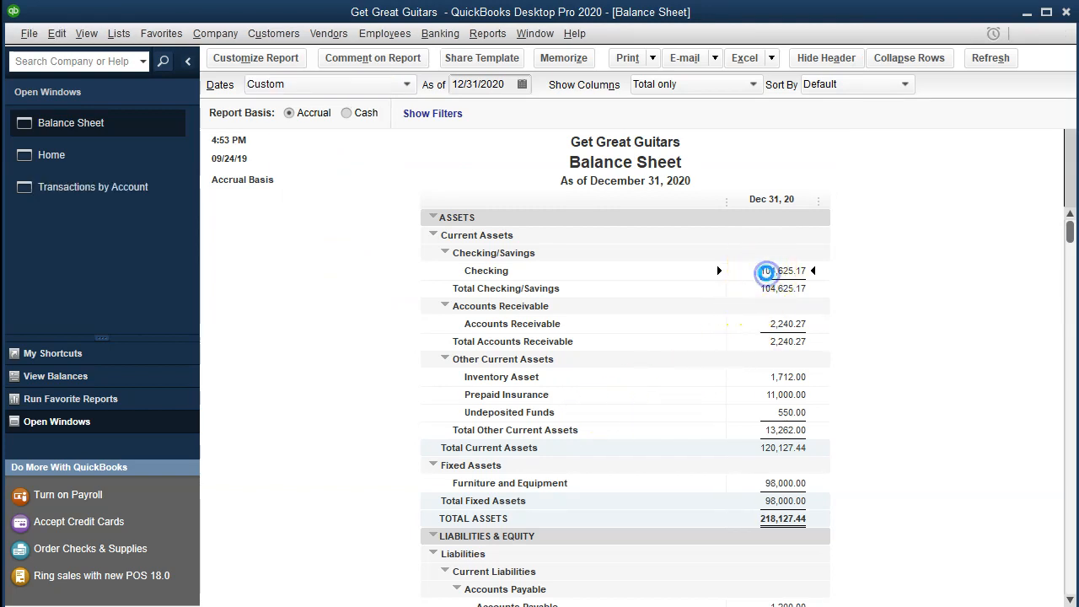
scroll(777, 283, down, 2)
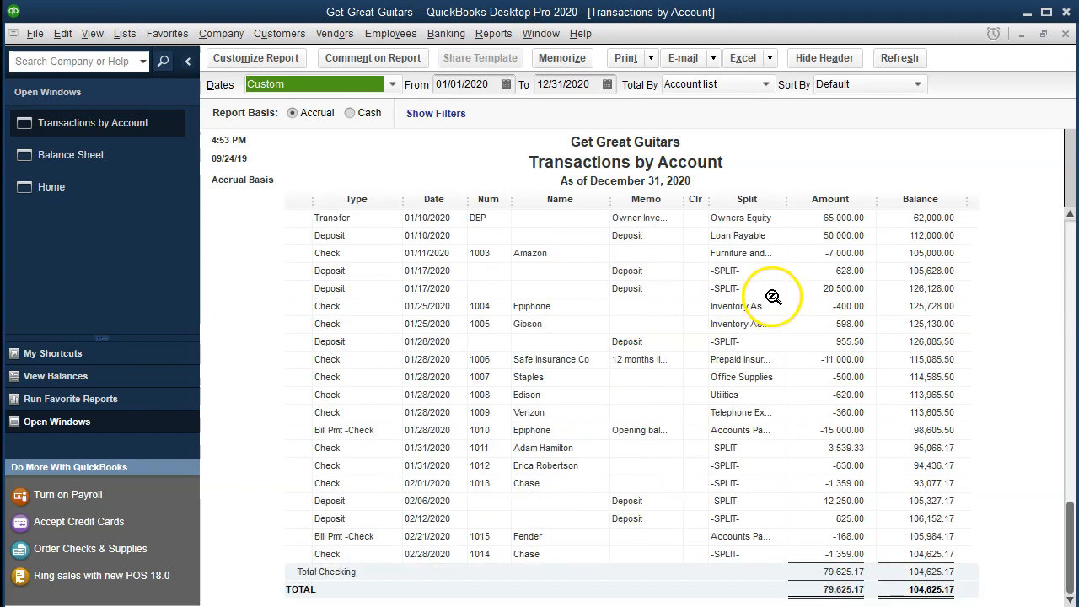
click(829, 538)
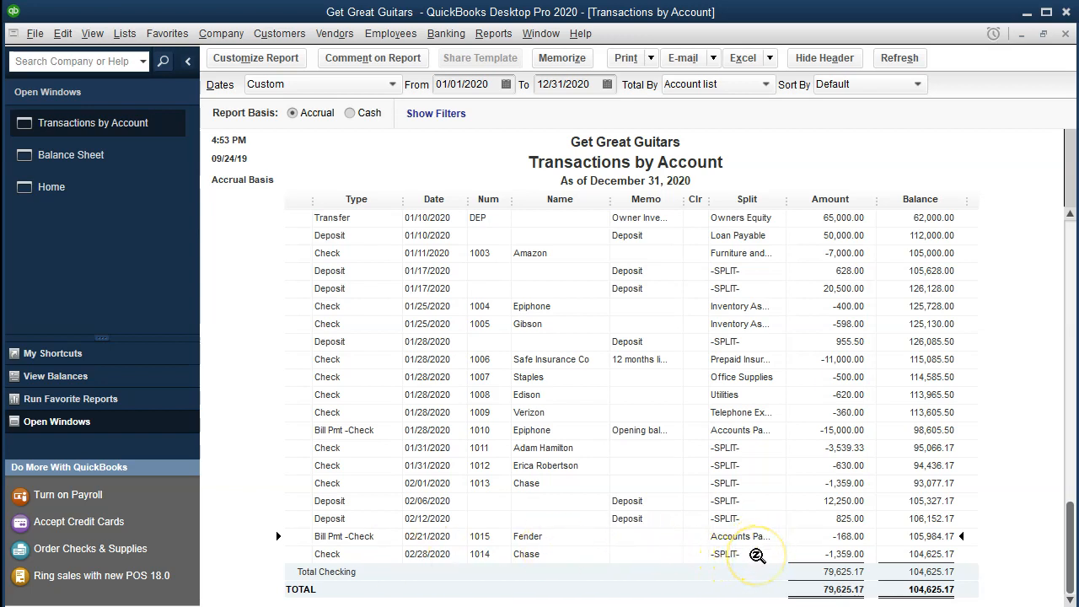
double_click(853, 536)
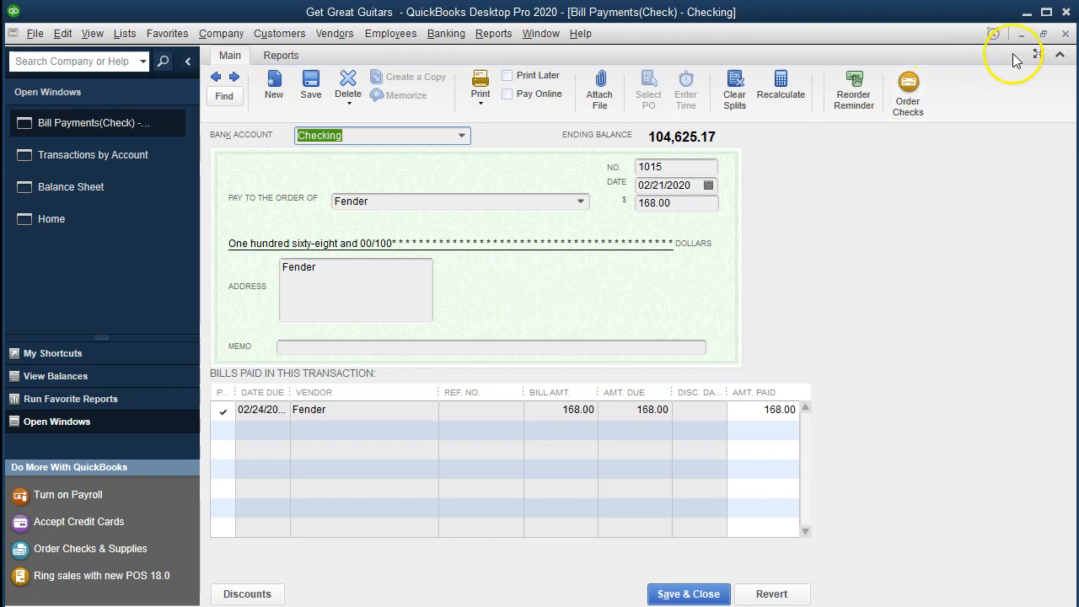
click(1066, 33)
click(1066, 33)
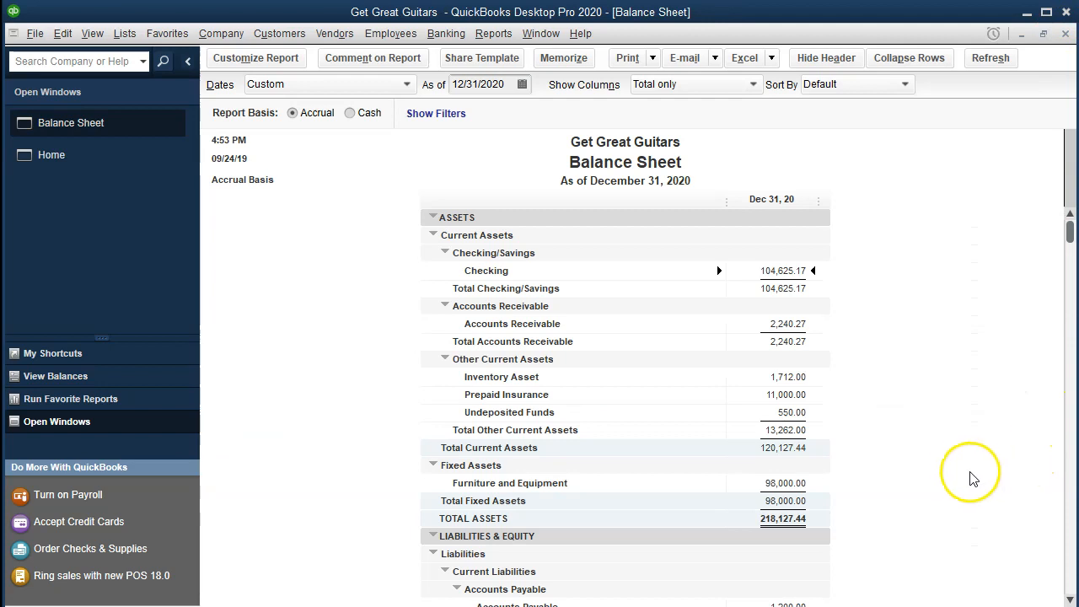
Drill into the Accounts Payable balance, inspect the Fender bill payment behind it, and return to the Balance Sheet
scroll(961, 474, down, 3)
click(789, 449)
double_click(789, 448)
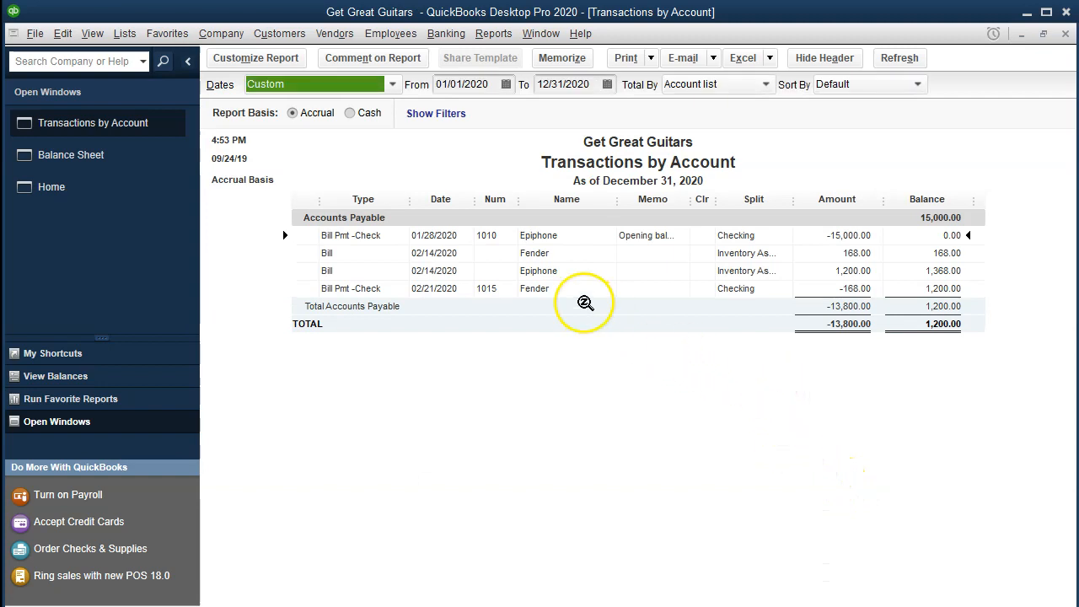
click(576, 288)
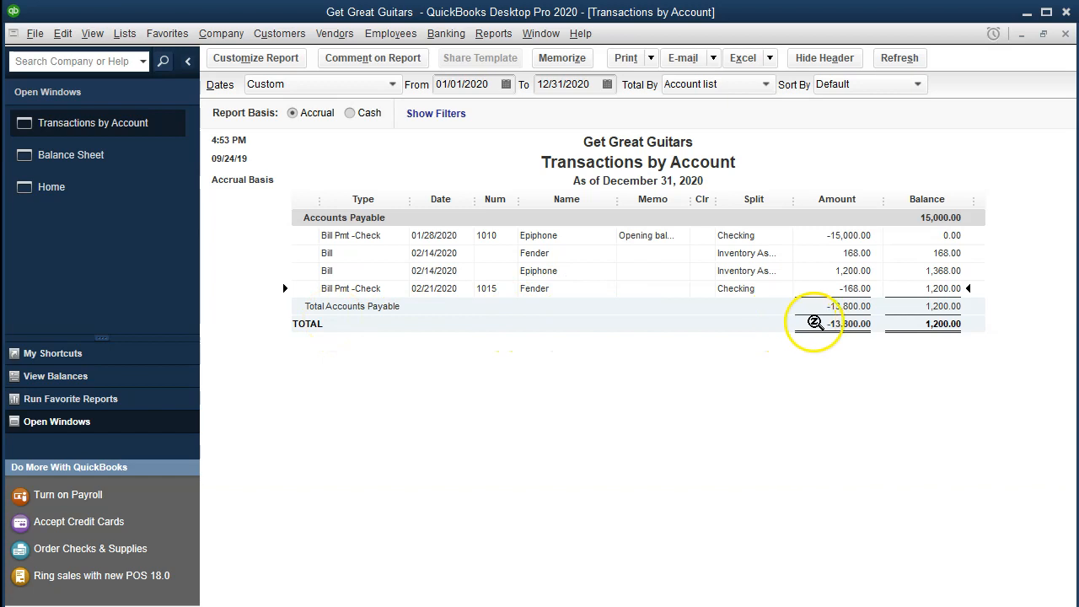
double_click(847, 296)
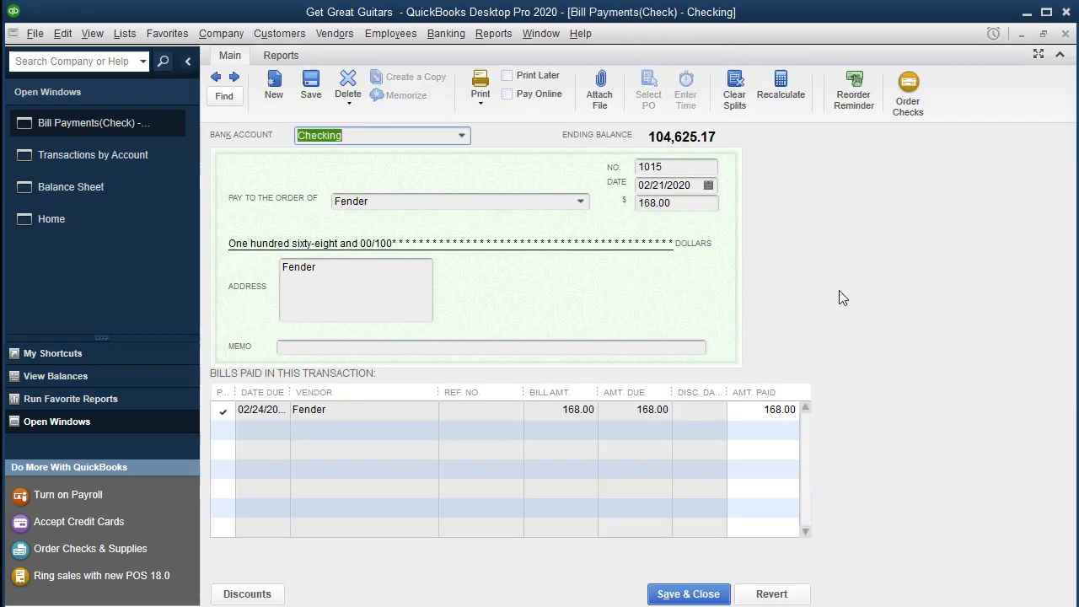
click(1066, 33)
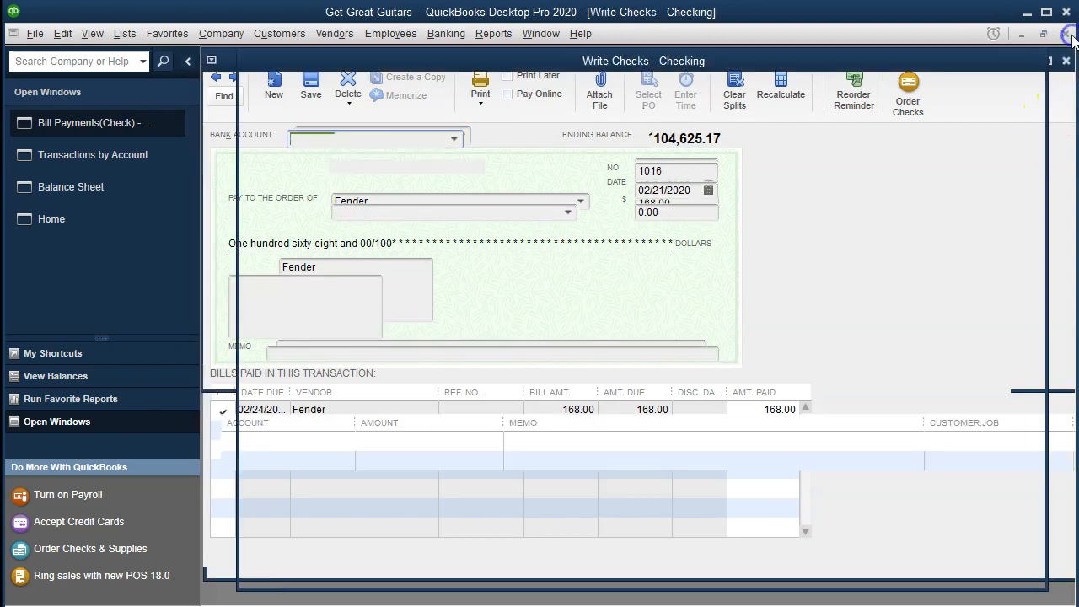
click(1069, 35)
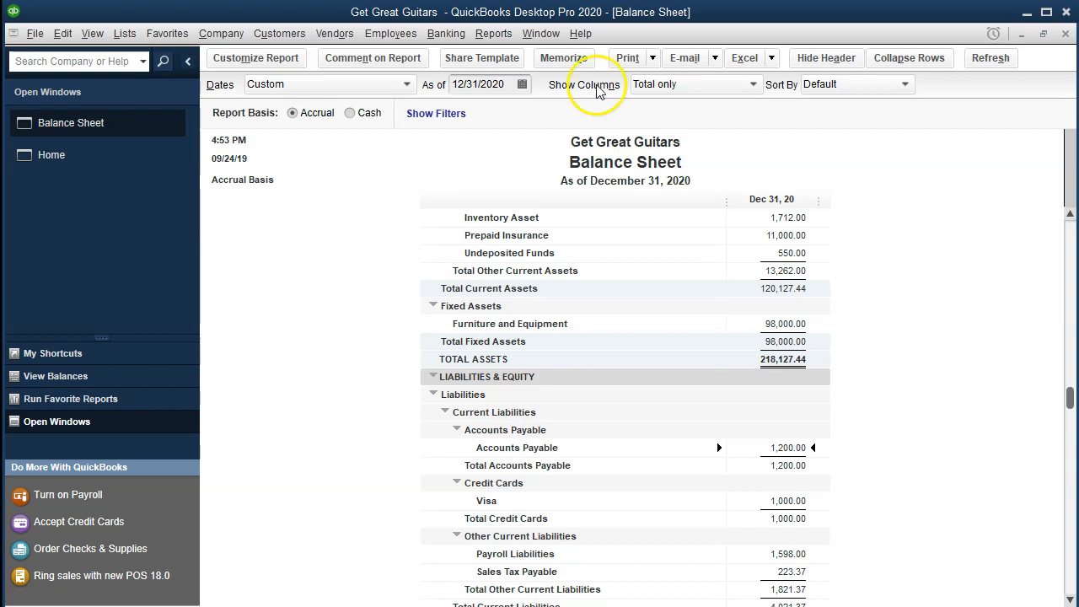
Generate the Vendor Balance Detail report and compare the Fender bill with its bill payment check
click(494, 34)
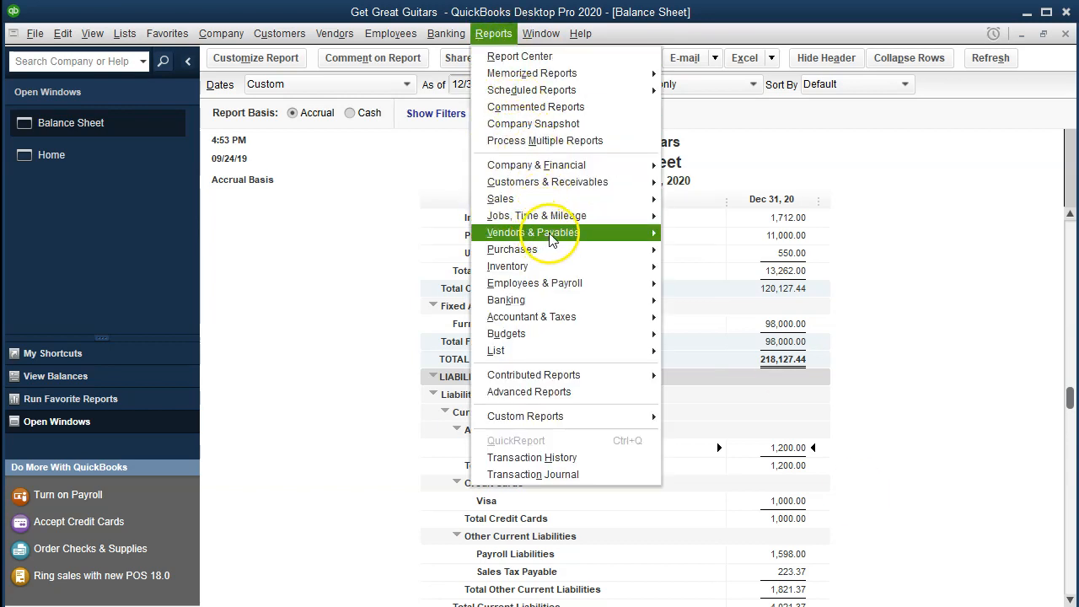
mouse_move(650, 242)
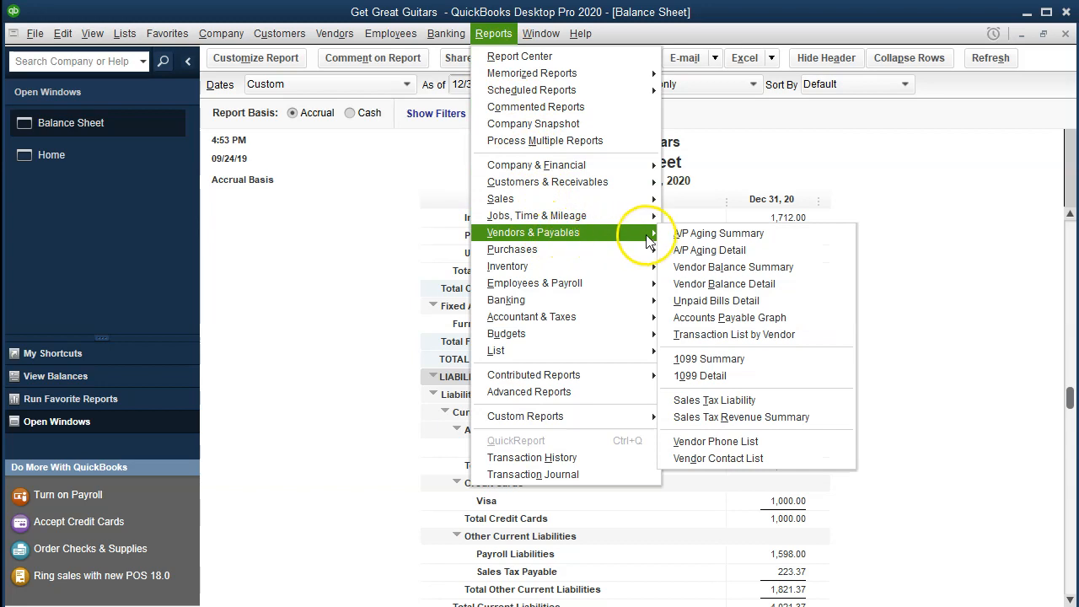
click(686, 287)
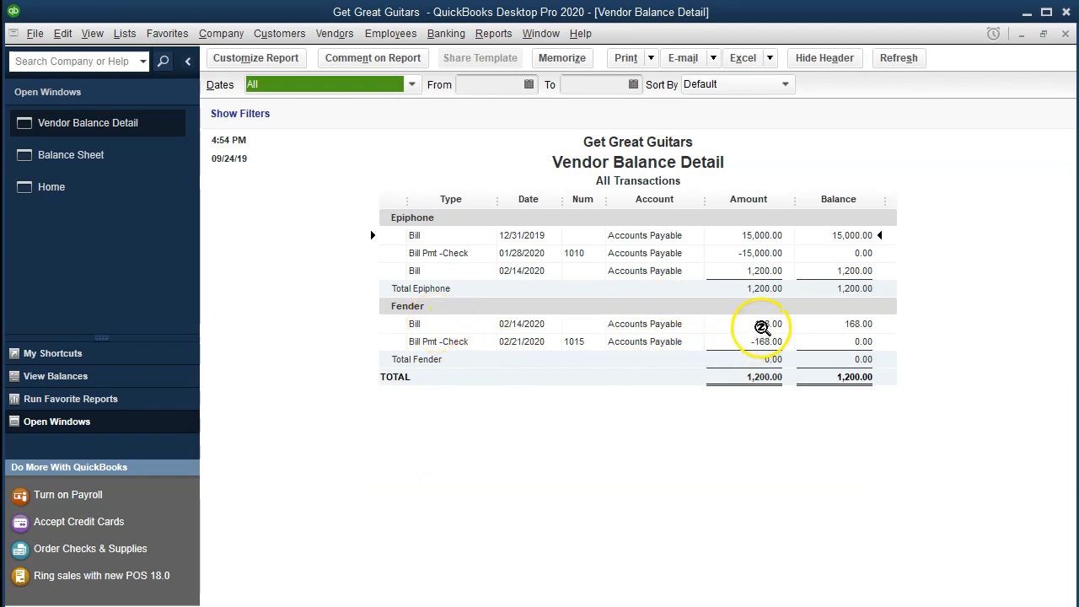
click(760, 325)
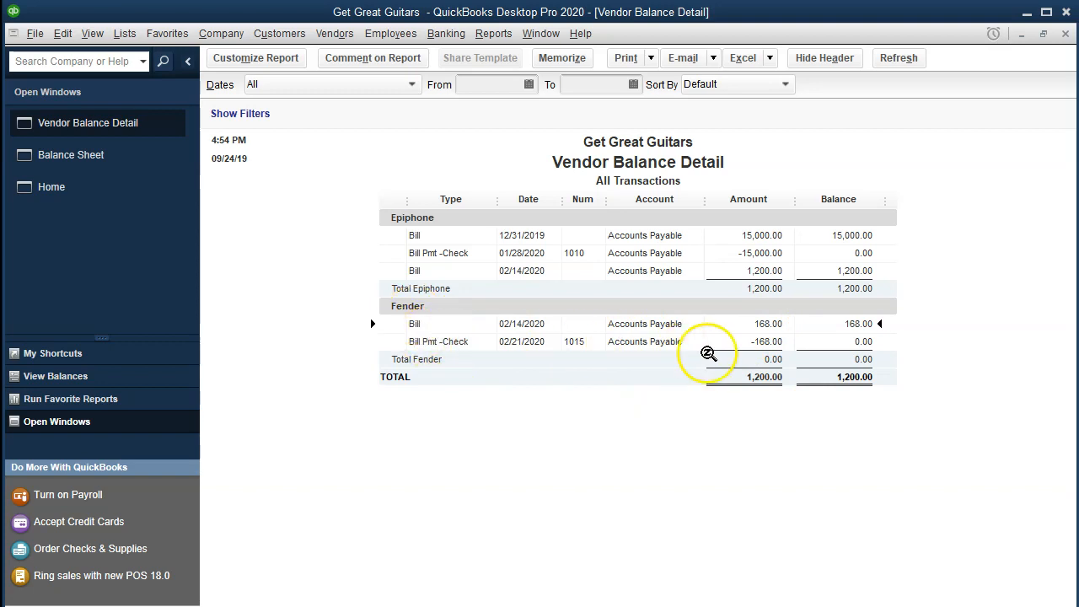
click(736, 341)
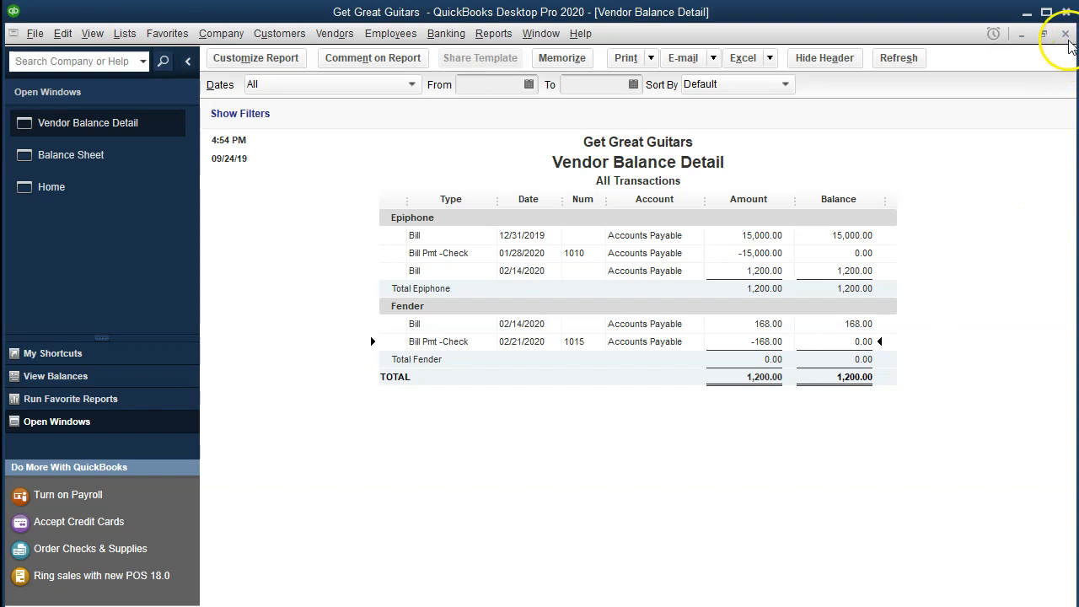
Close the Vendor Balance Detail report and examine the liabilities and equity sections of the Balance Sheet
click(1066, 32)
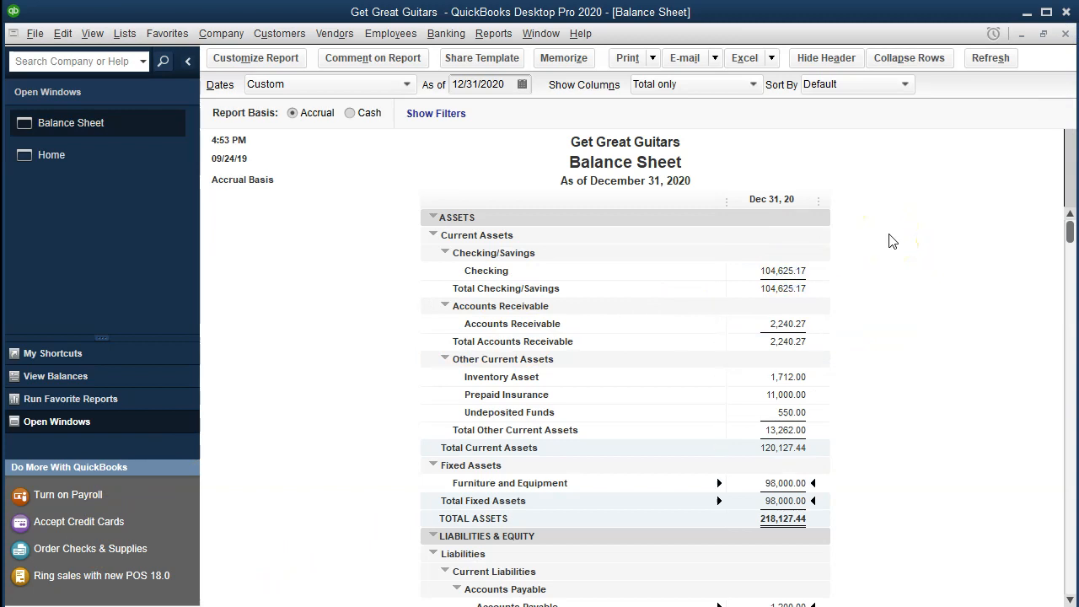
scroll(892, 241, down, 4)
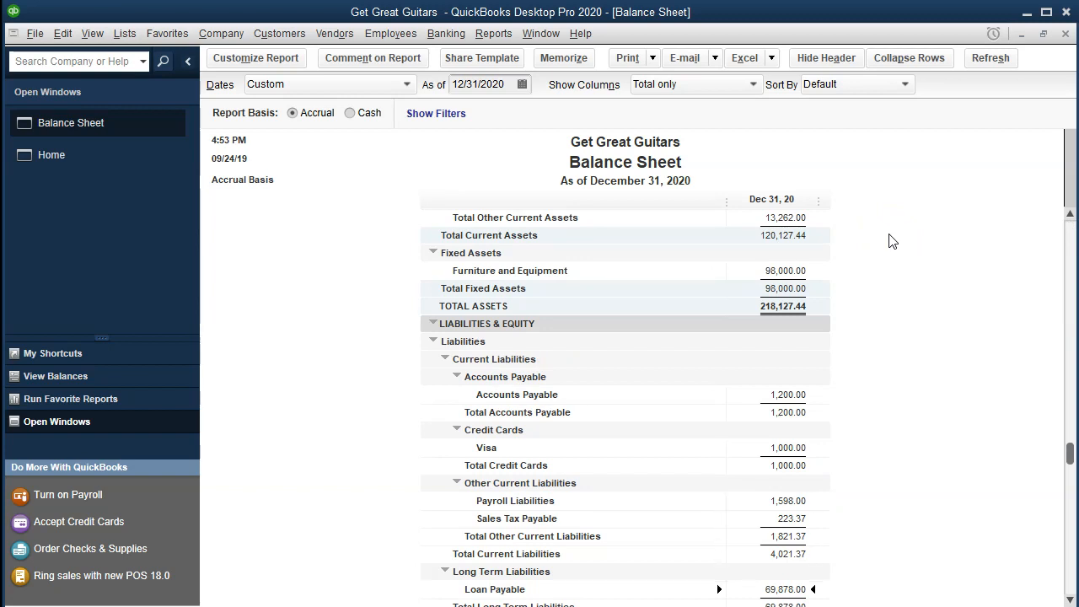
scroll(892, 241, down, 3)
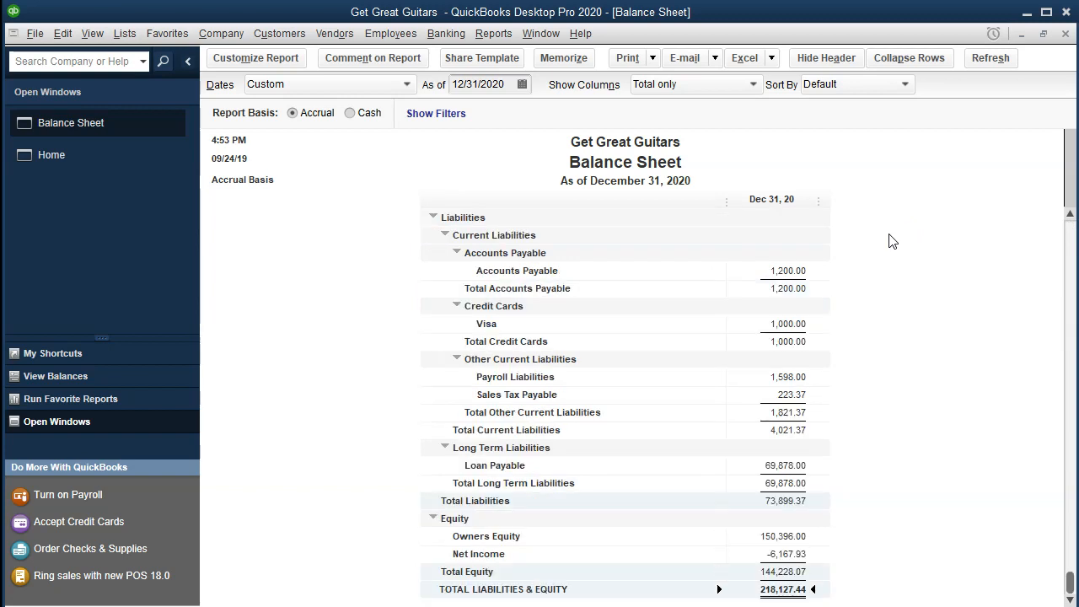